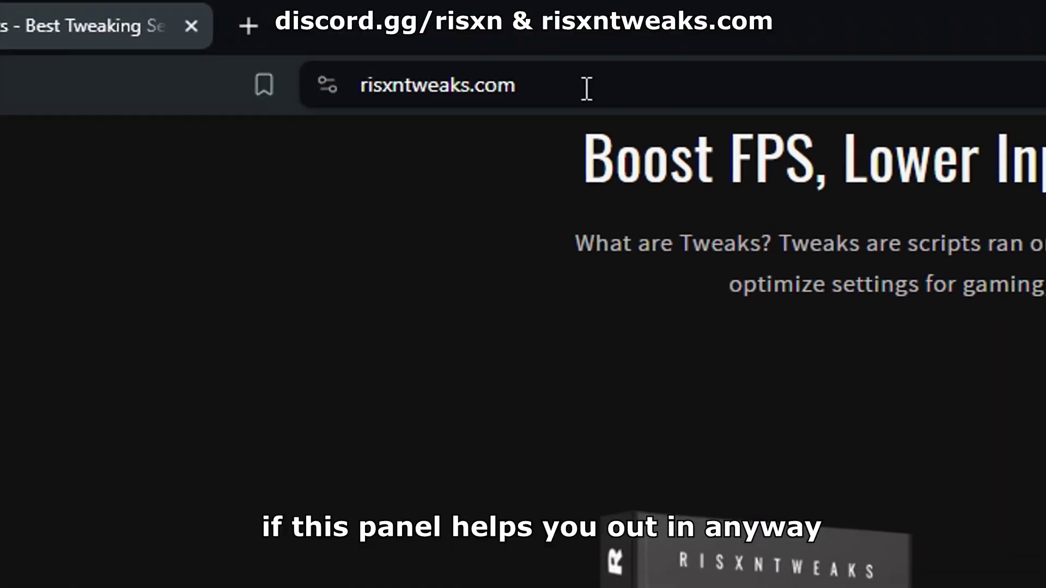
Step: Browse the products offered on risxntweaks.com
click(584, 89)
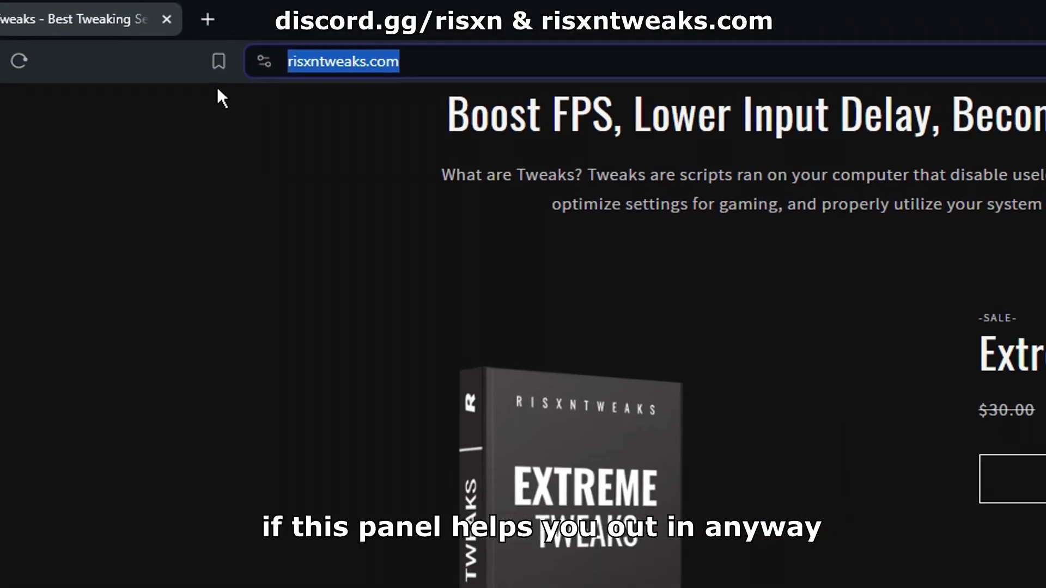
click(118, 313)
scroll(614, 404, down, 6)
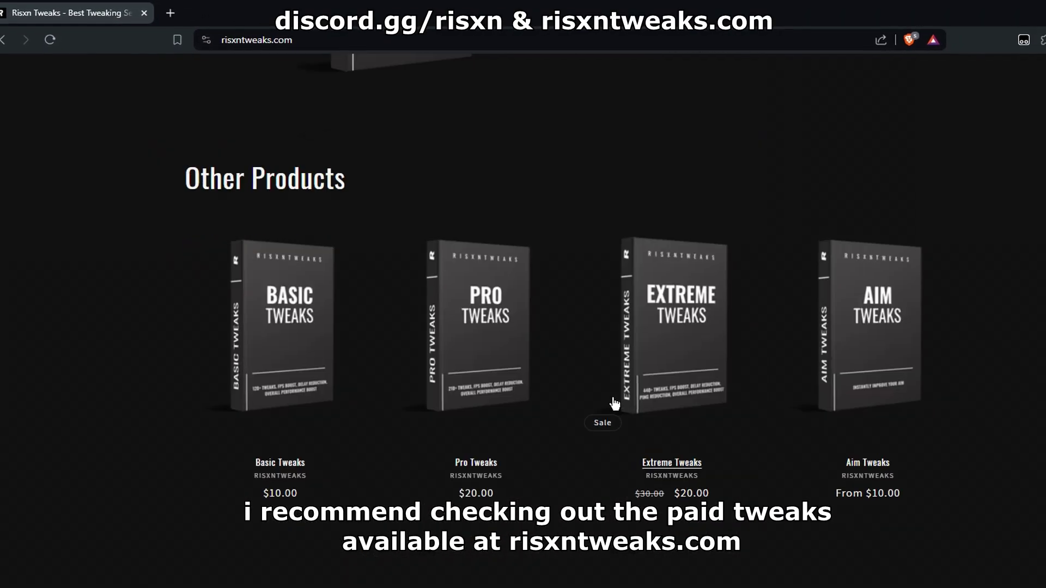
scroll(614, 403, down, 3)
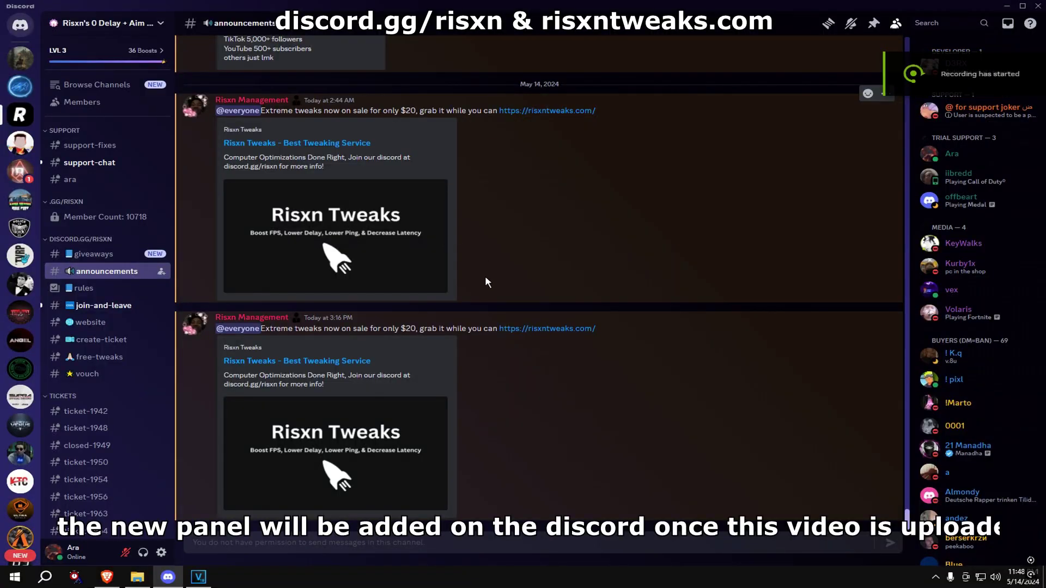
Step: View the free-tweaks channel in Discord and review the VirusTotal detection report for Risxn_Free_Tweaking_Panel_V3.1.bat
click(85, 358)
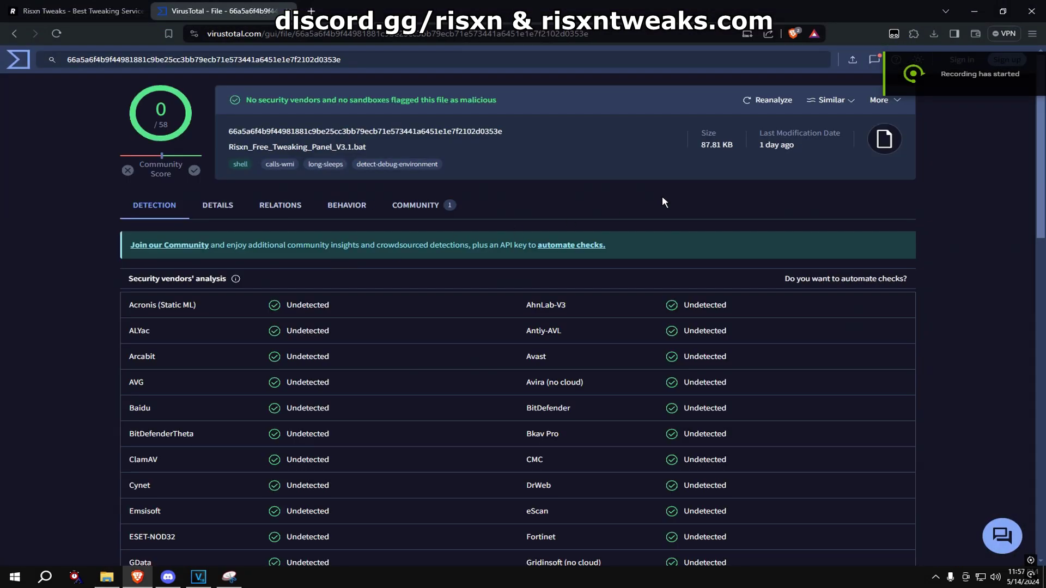
scroll(467, 340, down, 2)
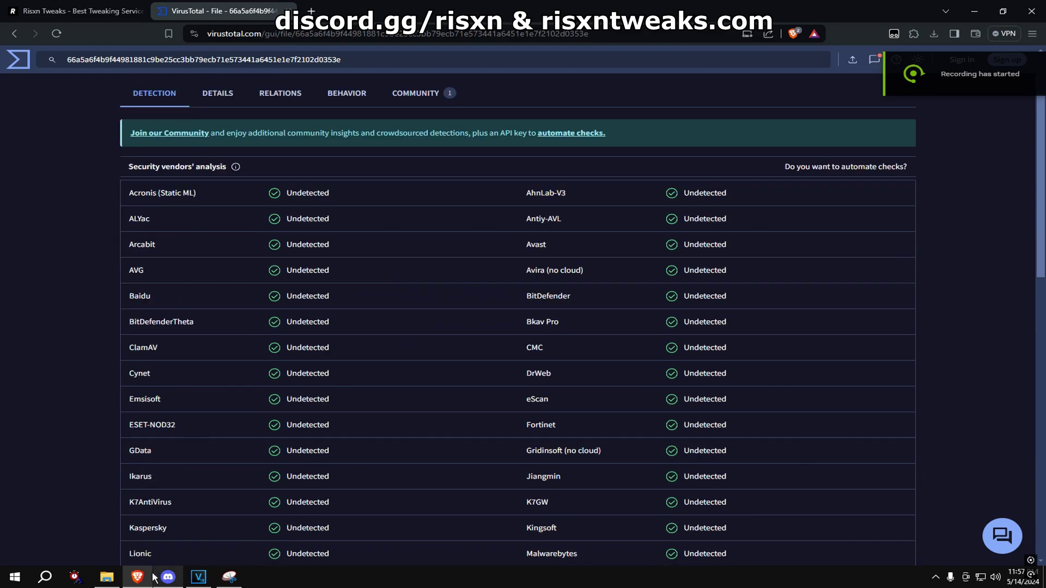
click(107, 578)
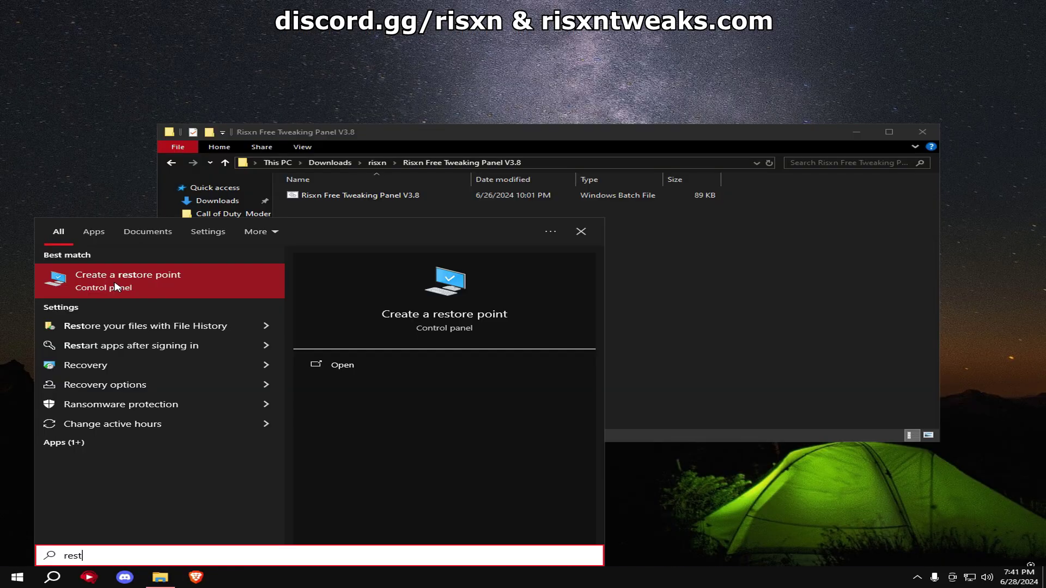
Step: Create a system restore point described as "risxn" through the System Protection settings and close System Properties
click(116, 283)
drag(170, 50, 633, 220)
click(598, 372)
click(599, 363)
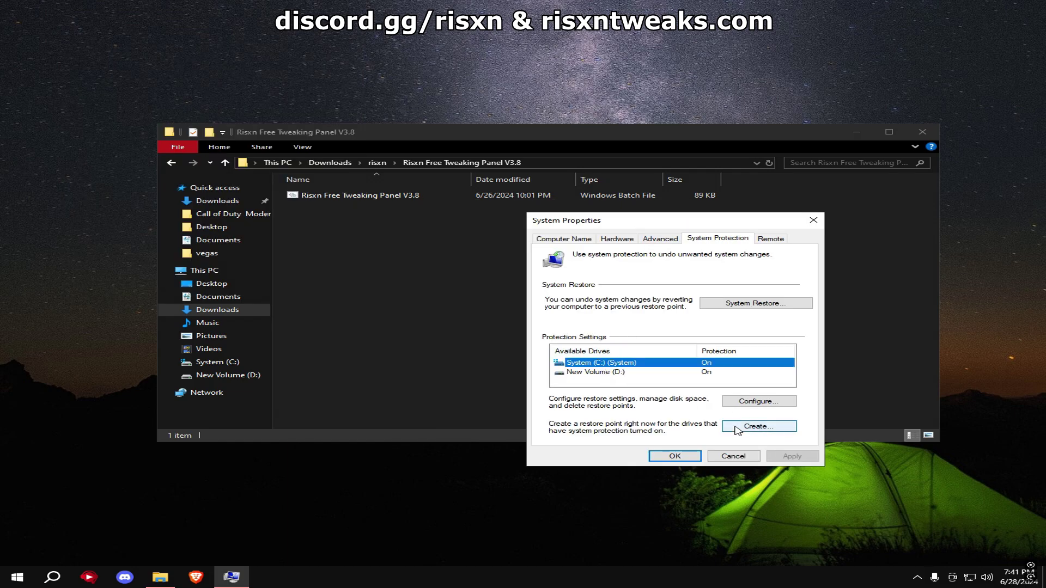
click(759, 426)
text(r)
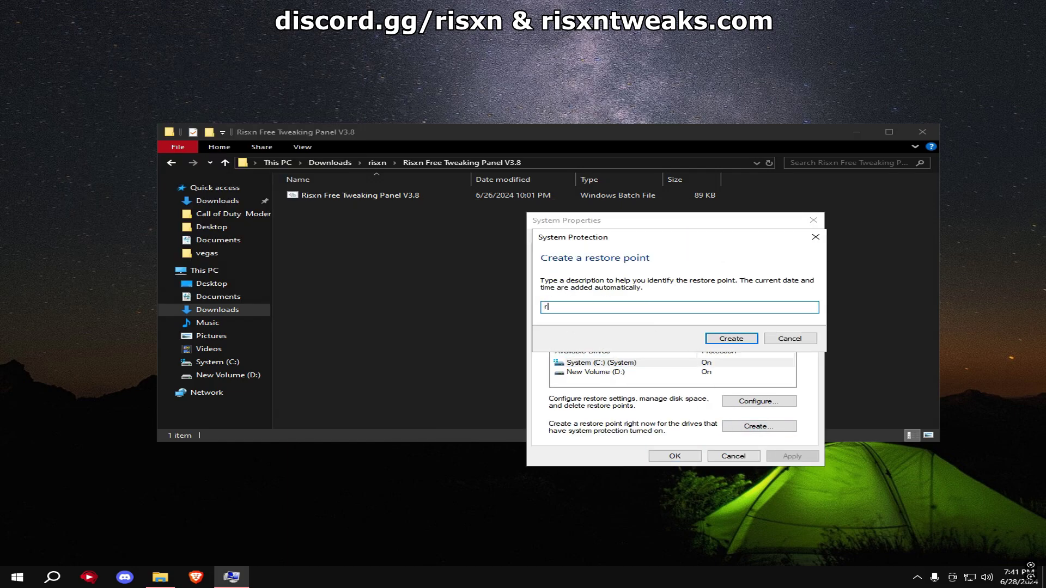
text(isxn)
click(732, 338)
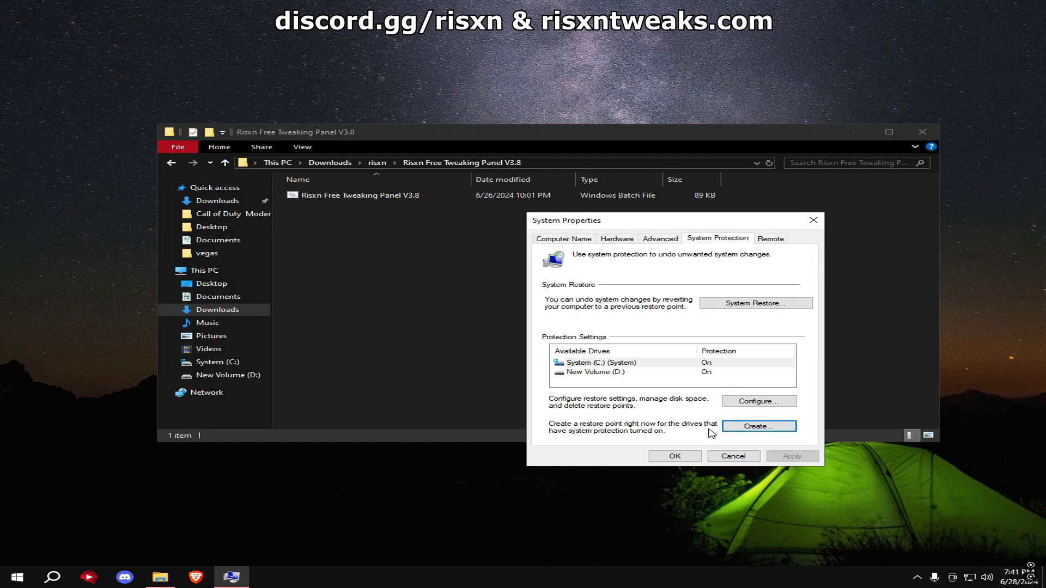
click(675, 456)
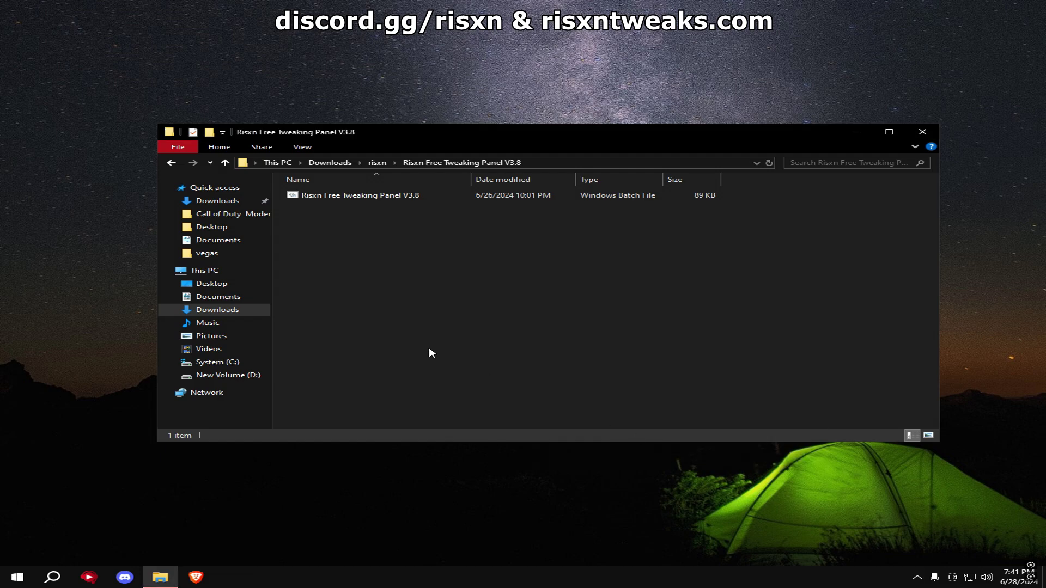
Step: Run the Risxn Free Tweaking Panel V3.8 batch file as administrator and maximize its console window
right_click(309, 195)
click(337, 241)
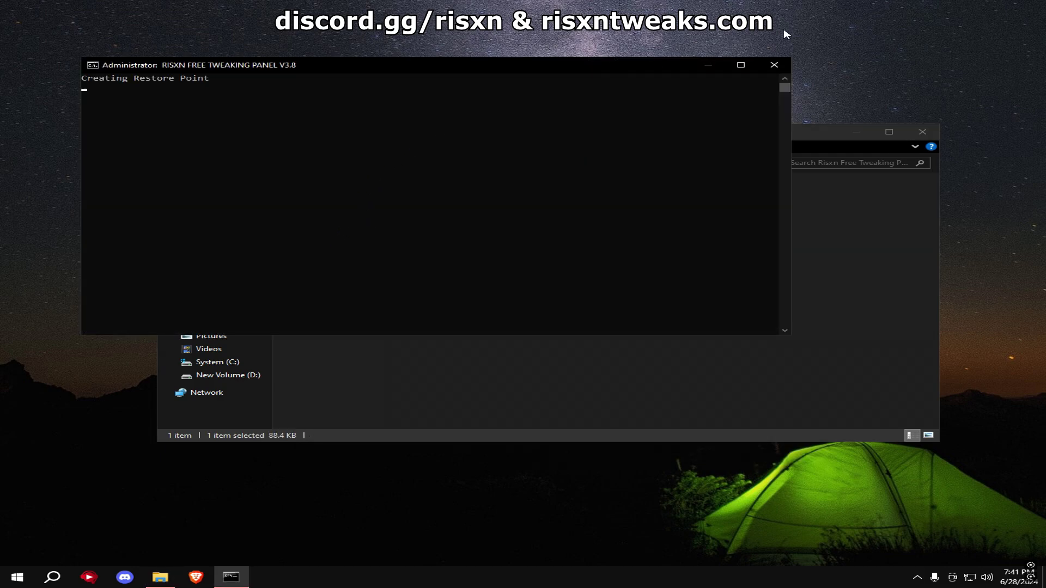
click(741, 66)
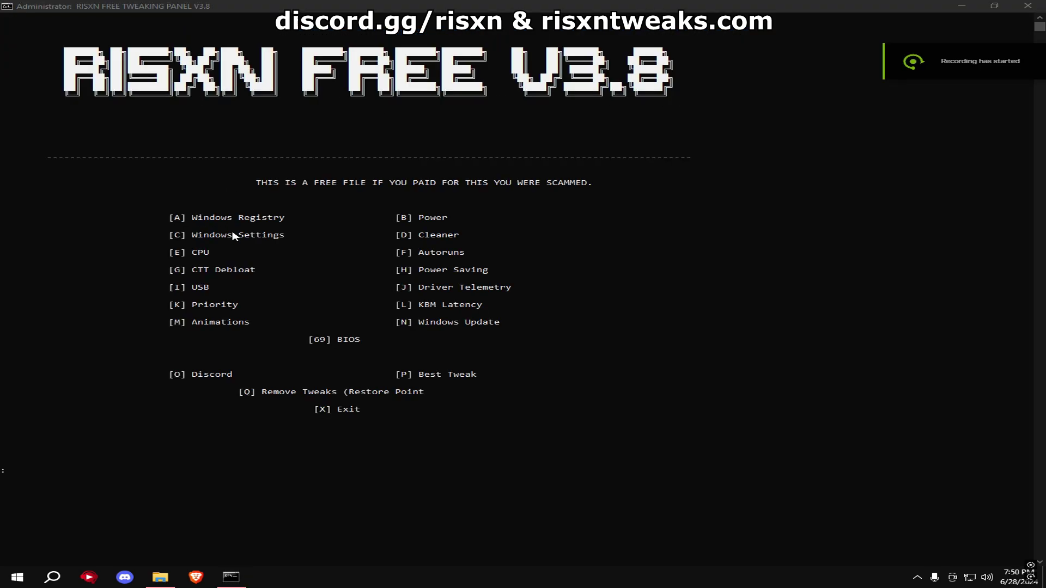
Step: Run the Windows Registry tweaks, option A of the tweaking panel, and return to the main menu
click(879, 261)
text(A)
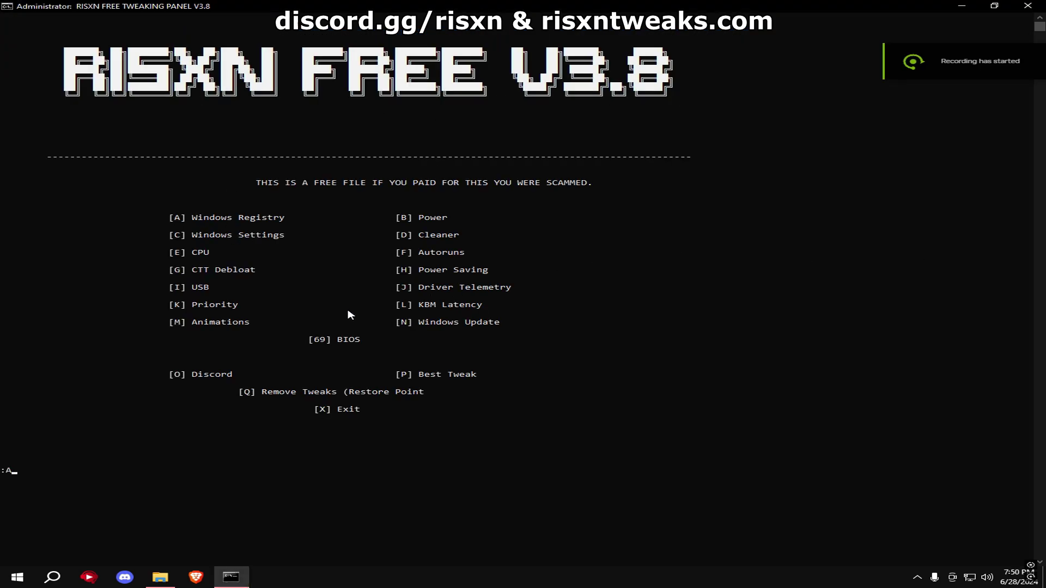
key(Return)
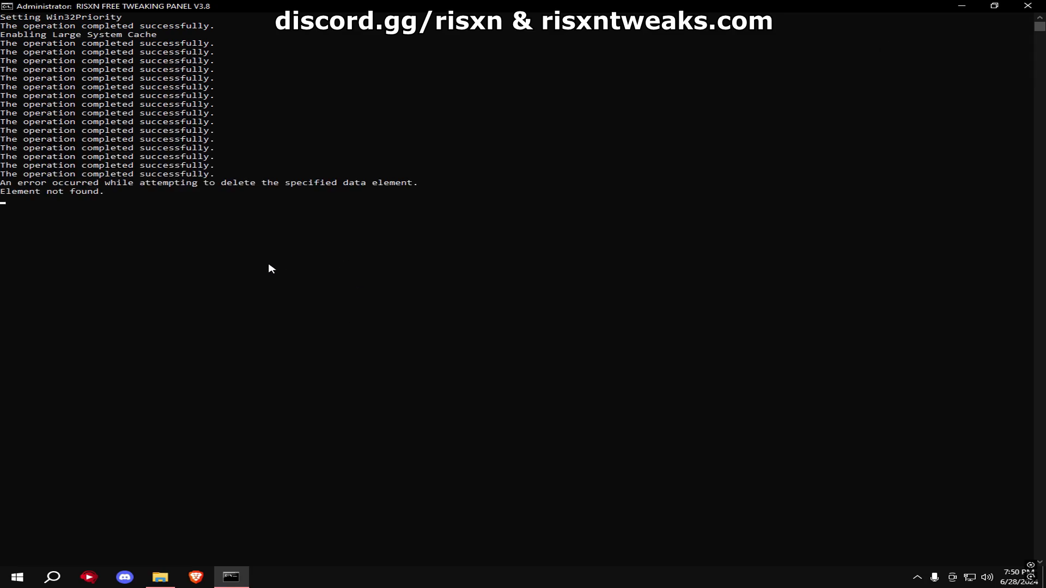
key(alt+z)
key(alt+z)
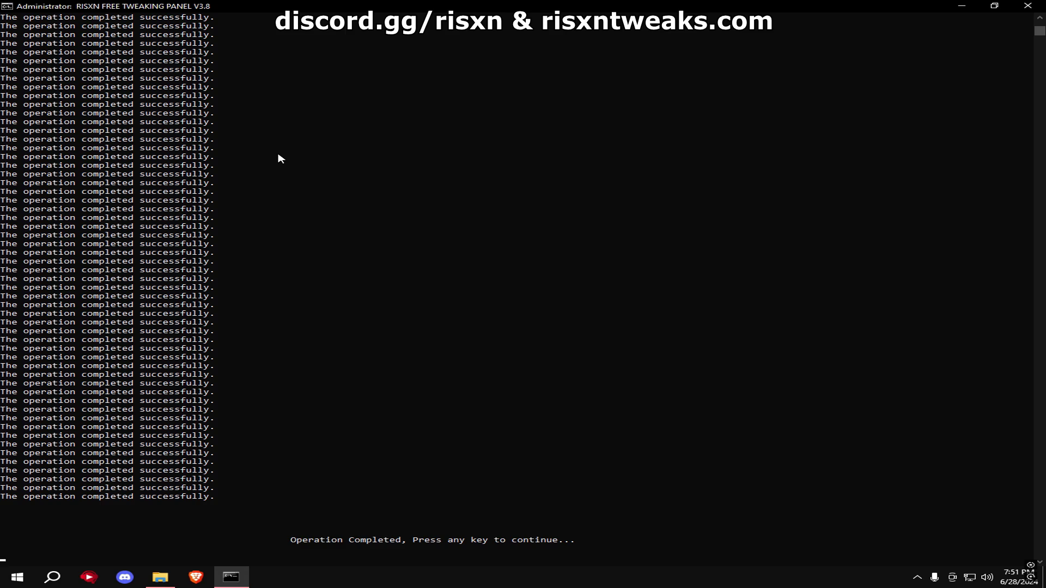
key(Return)
Step: Run the Power tweaks, option B, and select the Ultimate Performance plan under Preferred plans in Power Options
text(b)
key(Return)
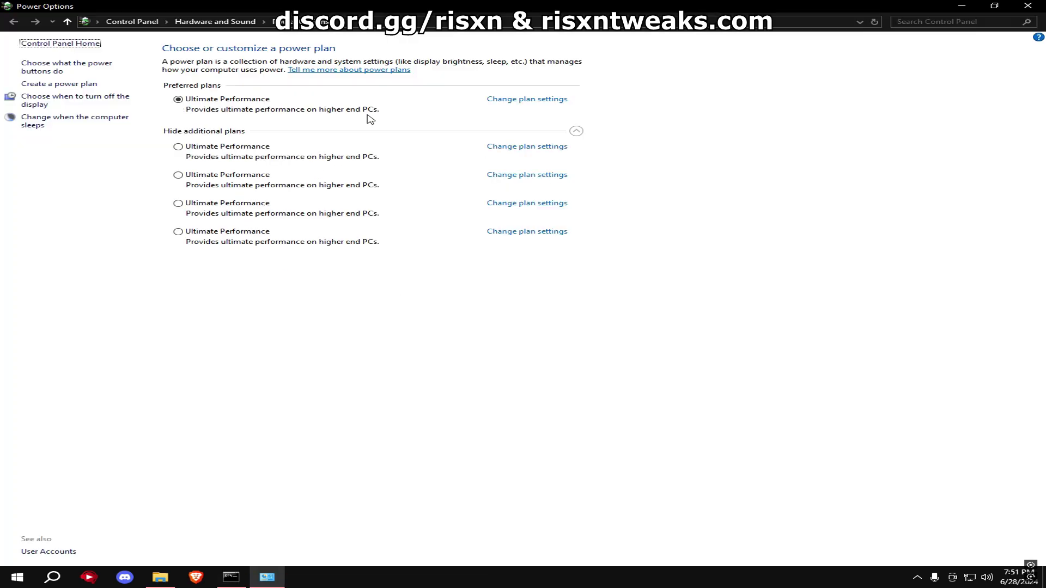
click(576, 131)
click(577, 131)
click(577, 131)
click(182, 234)
click(178, 232)
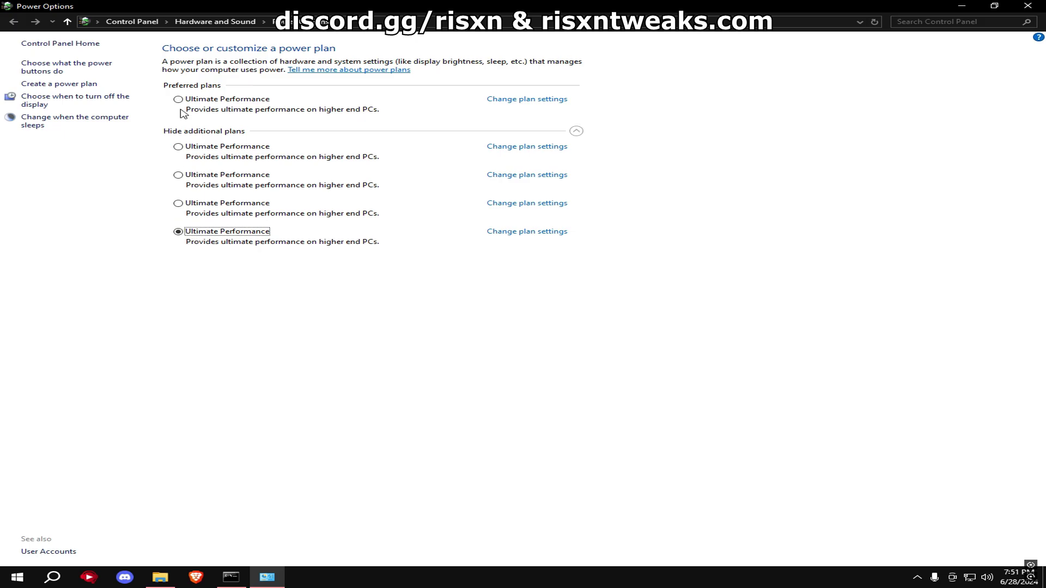
click(182, 100)
click(1028, 6)
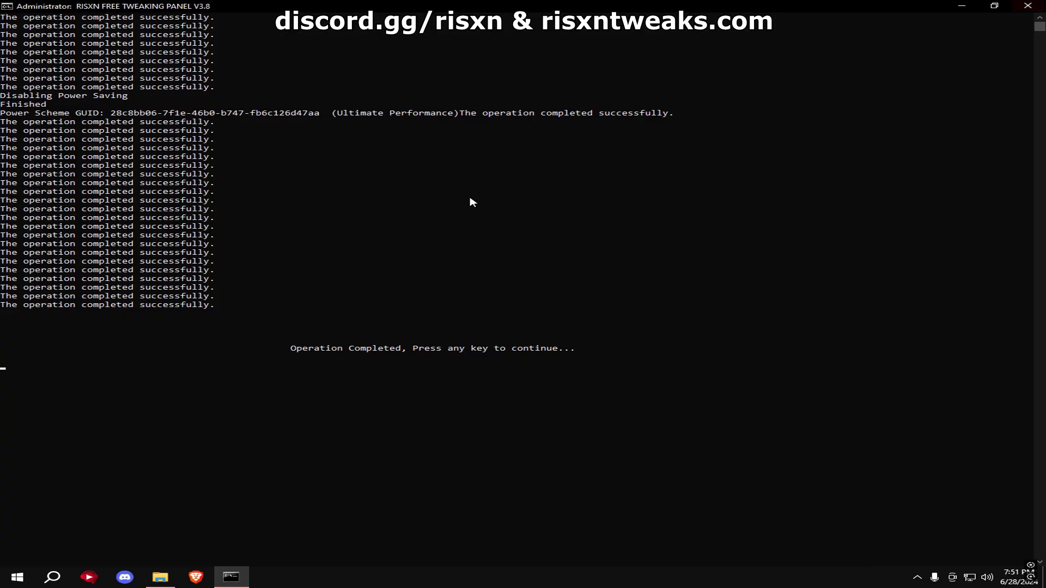
key(Return)
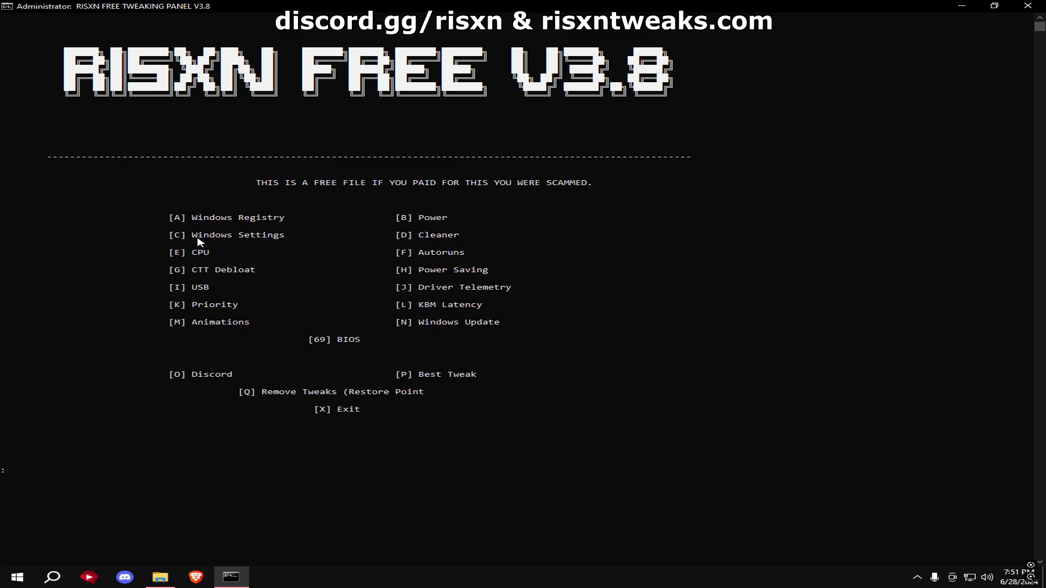
Step: Run the Windows Settings tweaks, option C of the tweaking panel, and return to the main menu
text(C)
key(Return)
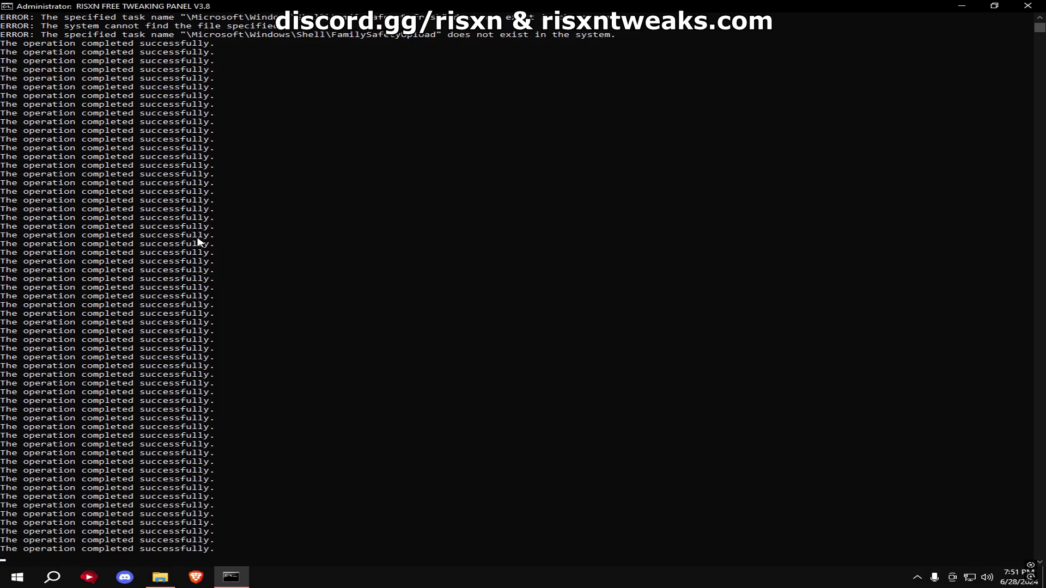
key(Return)
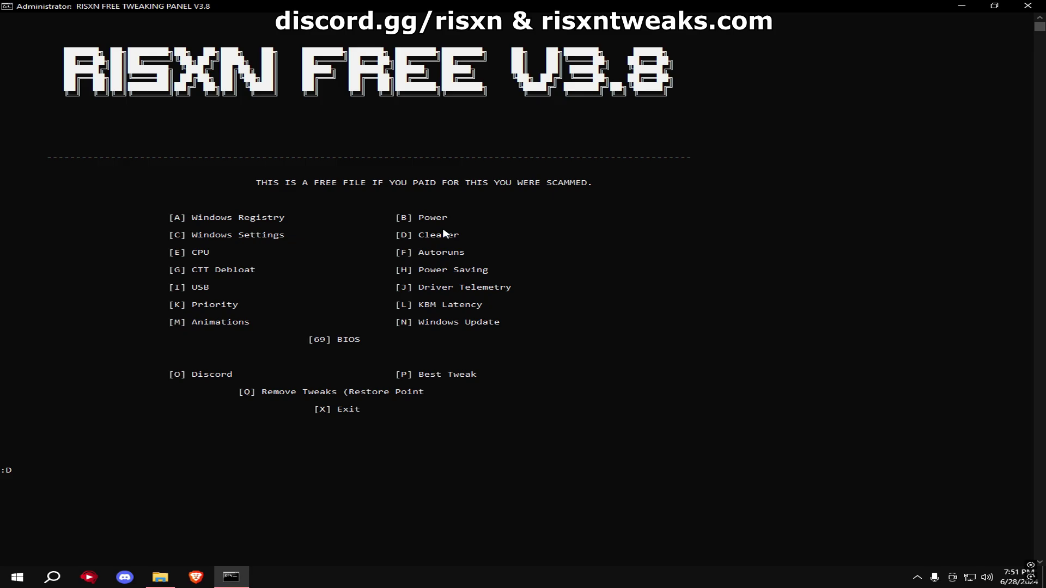
Step: Run the Cleaner, option D, followed by the CPU tweaks, option E
text(D)
key(Return)
text(e)
key(Return)
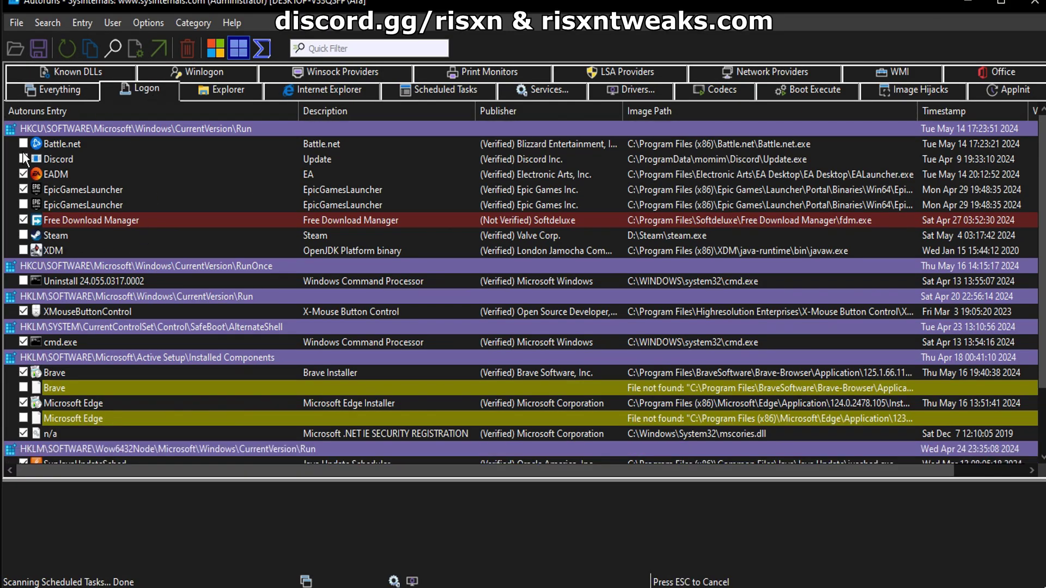
Step: Disable the EADM, EpicGamesLauncher, Free Download Manager, XMouseButtonControl, Brave, Microsoft Edge, SunJavaUpdateSched and REDRAGON Gaming Mouse logon entries in Autoruns and close it
click(24, 189)
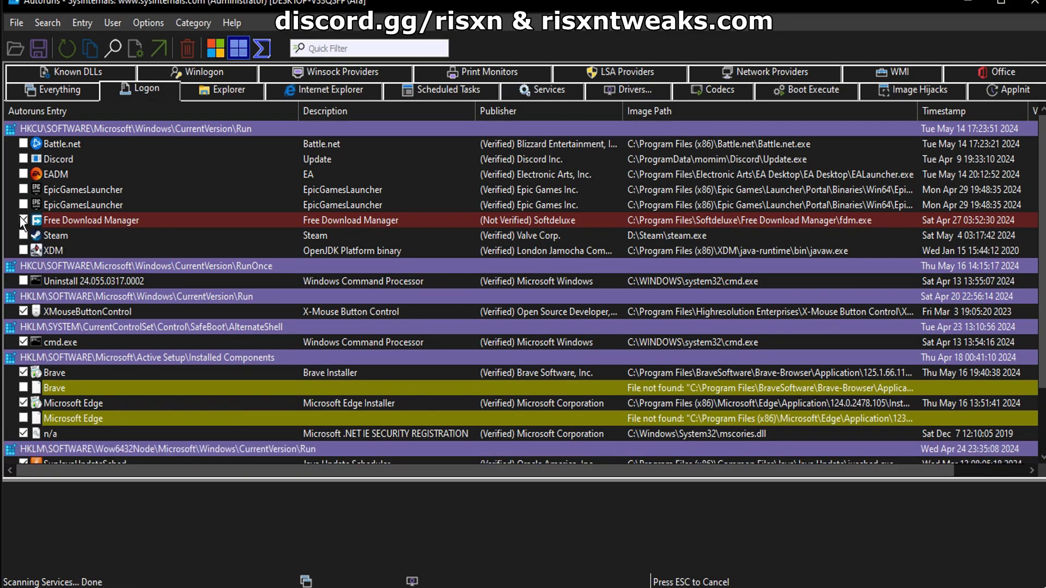
click(24, 313)
scroll(44, 368, down, 1)
click(23, 357)
click(24, 328)
scroll(58, 383, down, 1)
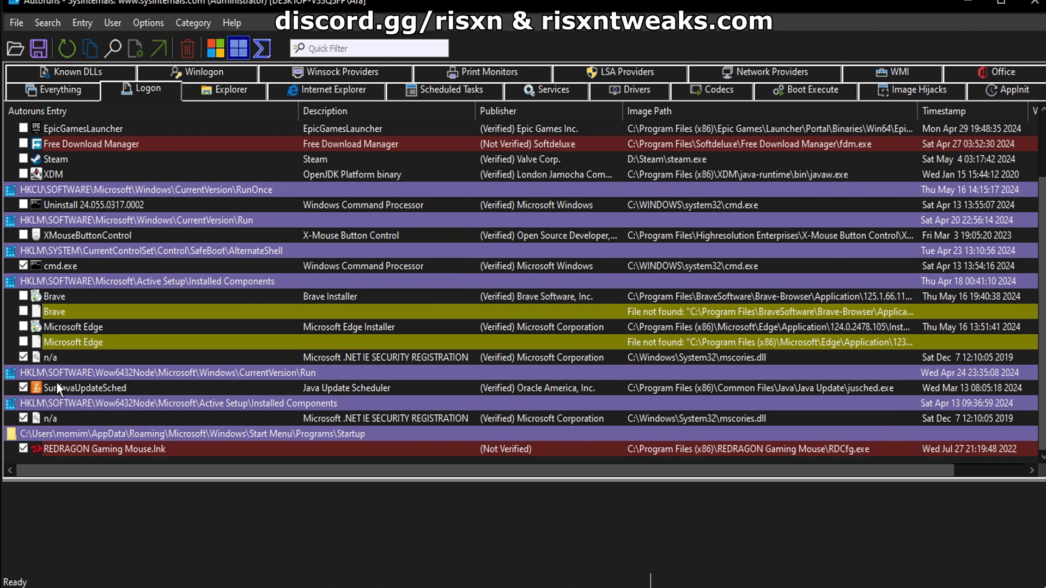
click(23, 388)
click(23, 449)
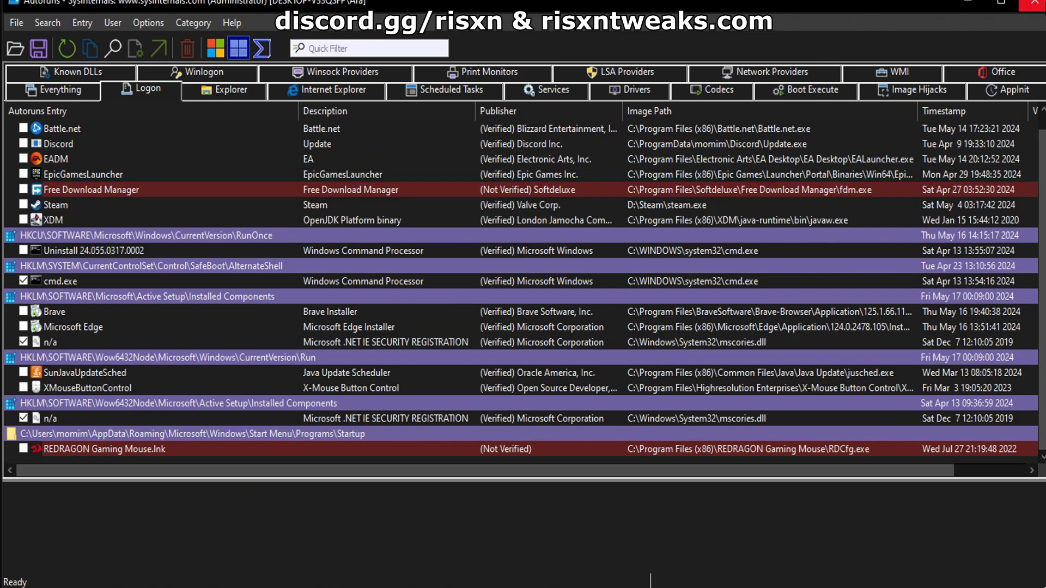
click(1033, 3)
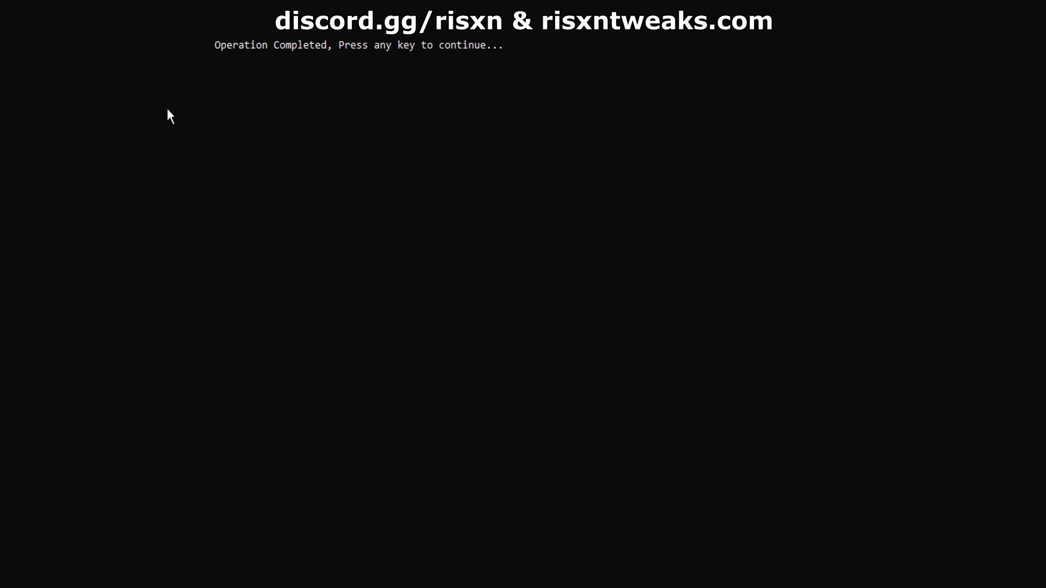
key(Return)
Step: Launch CTT Debloat, option G of the panel, and choose the recommended Desktop selection of tweaks
text(g)
key(Return)
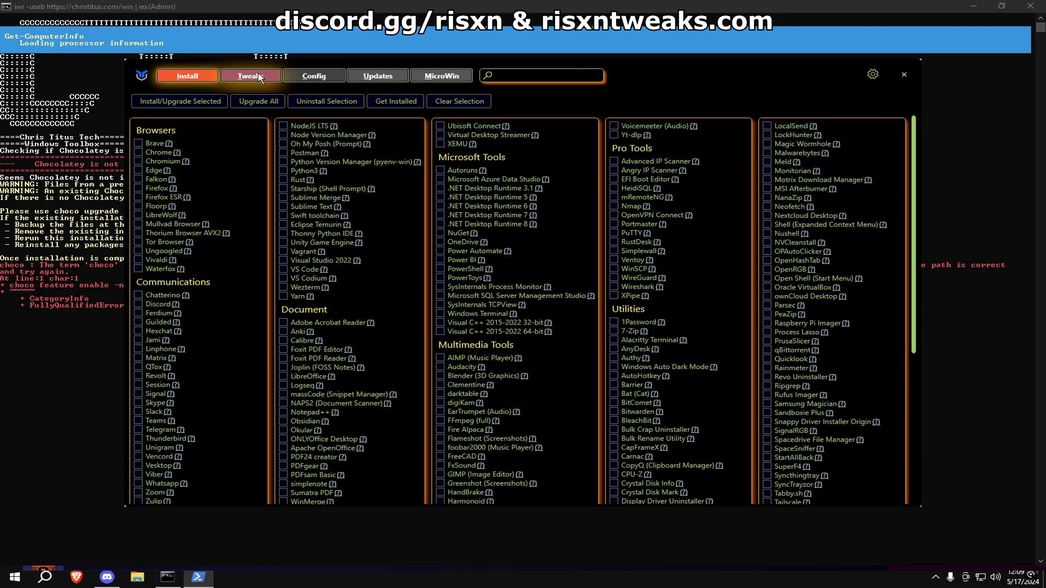
click(257, 71)
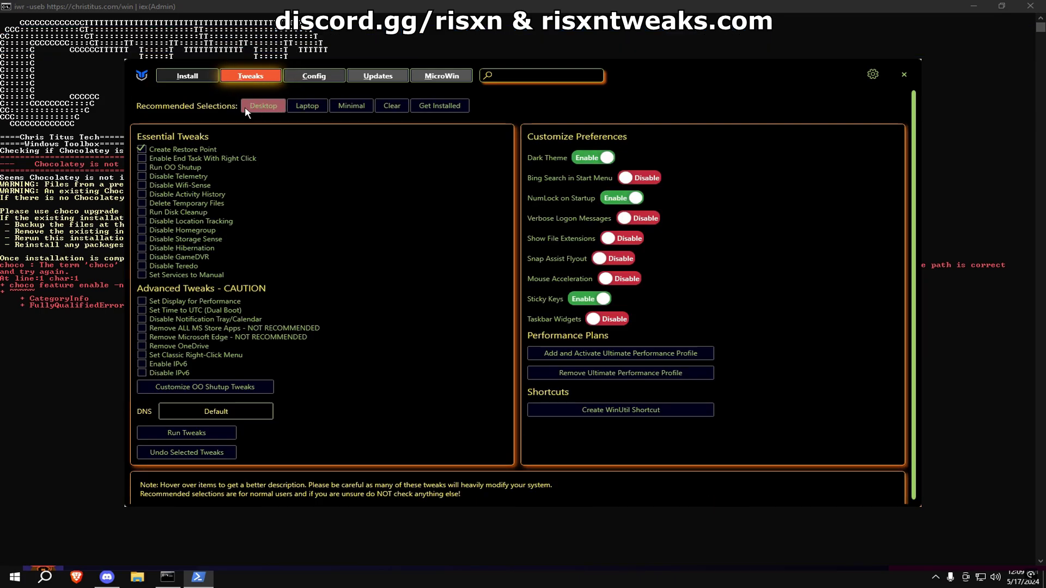
click(262, 108)
Step: Disable NumLock on Startup and Sticky Keys, and run the selected tweaks
click(636, 199)
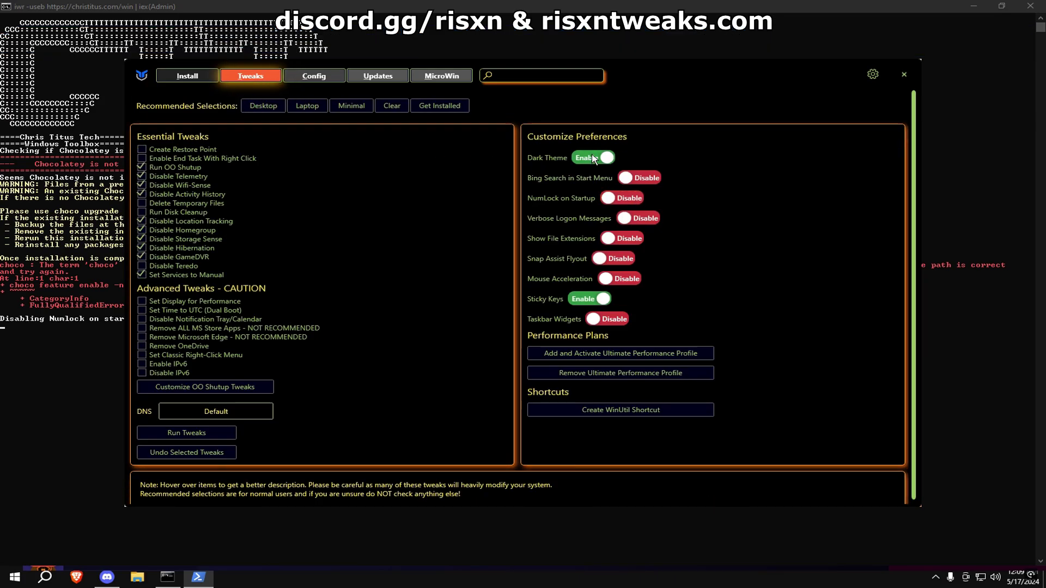
click(599, 299)
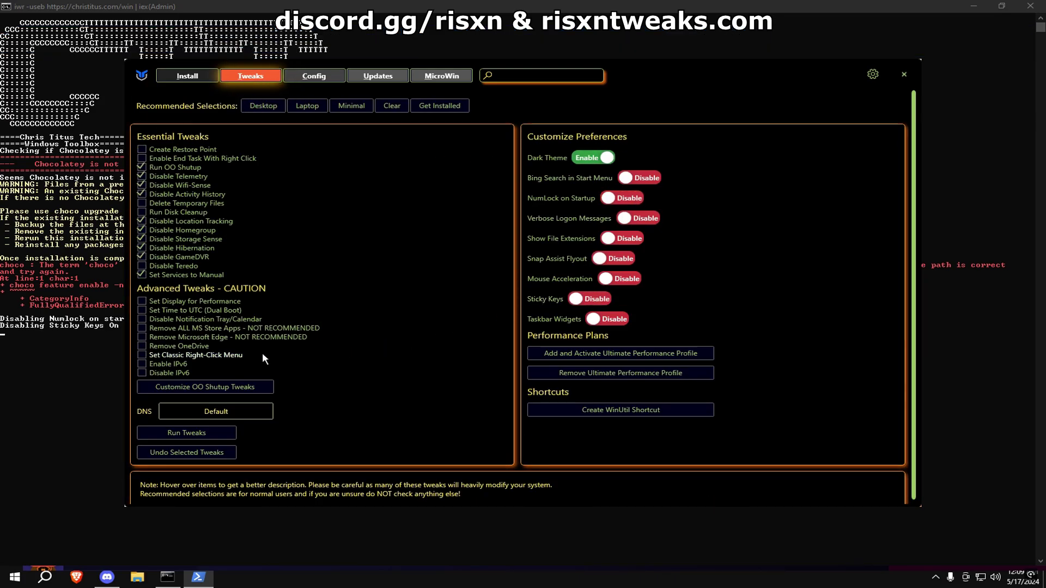
click(164, 433)
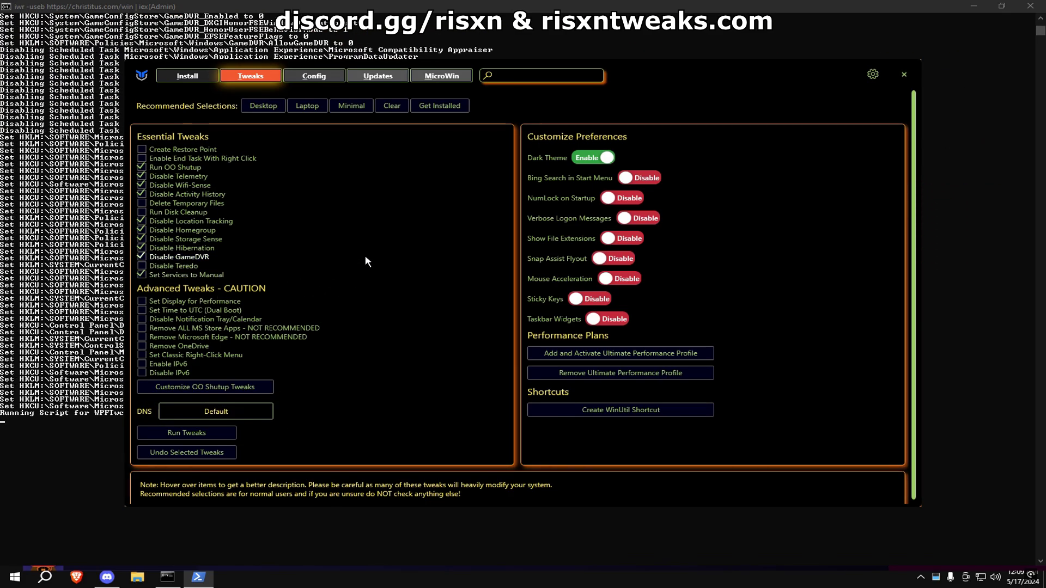
drag(645, 80, 788, 47)
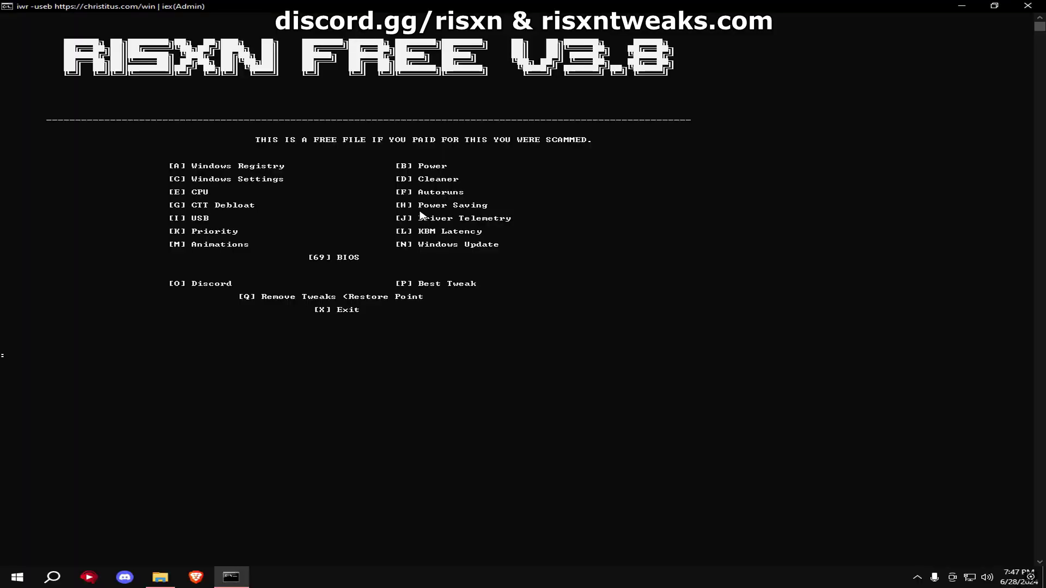
Step: Run the Power Saving tweaks, option H, followed by the USB tweaks, option I, from the tweaking panel
text(h)
key(Return)
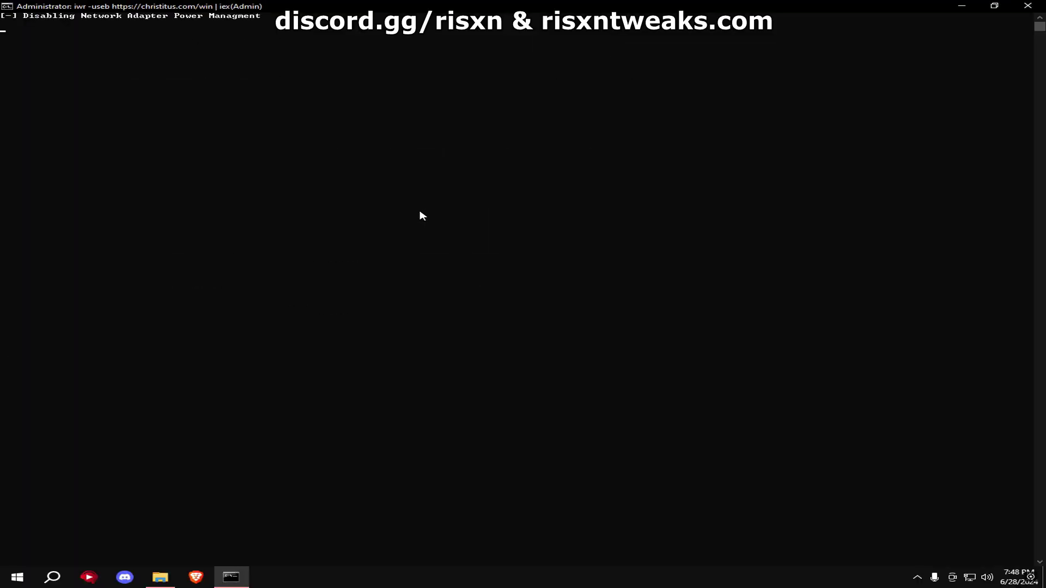
key(Return)
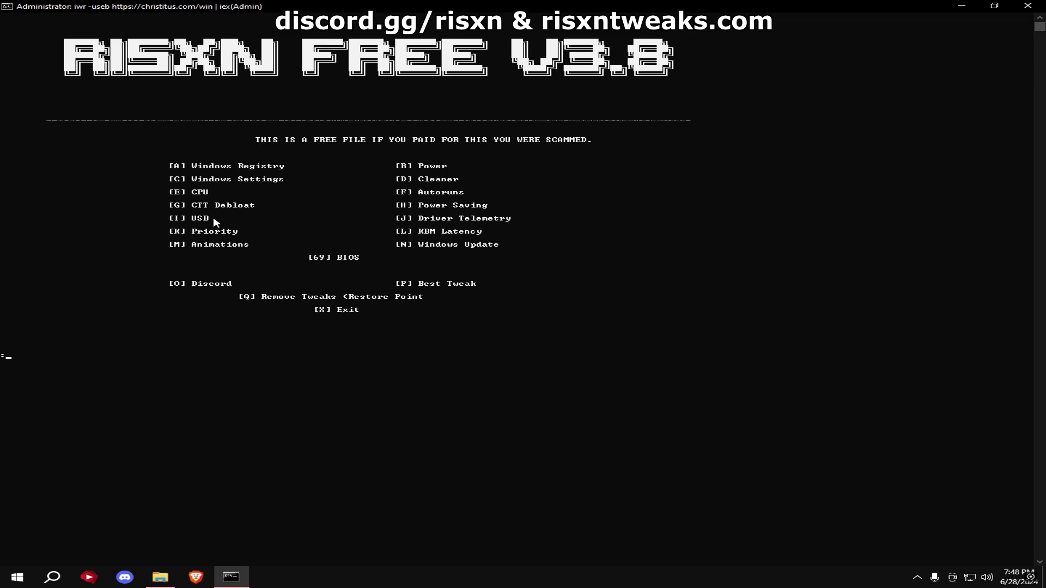
text(i)
key(Return)
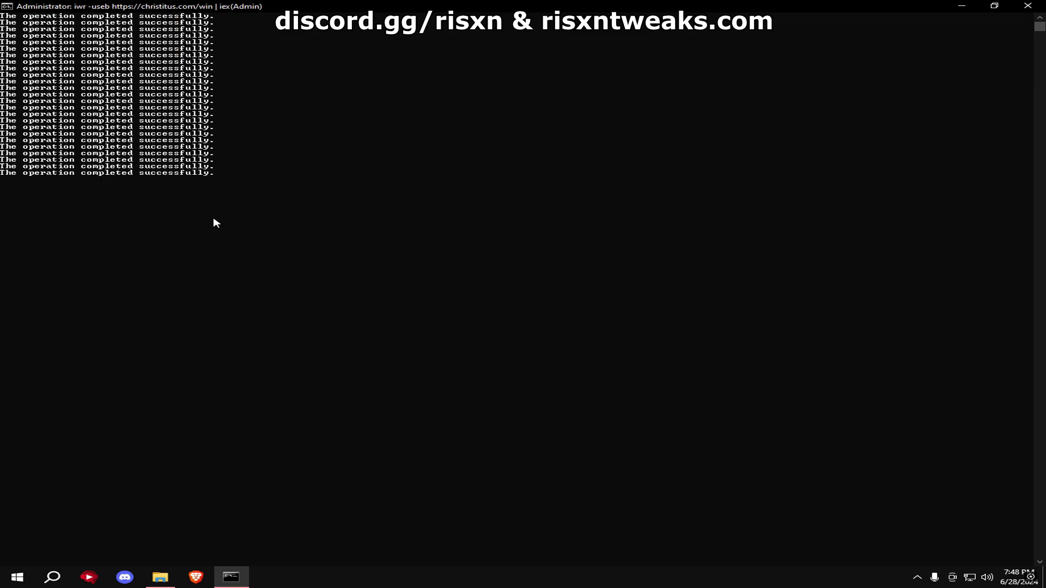
Step: Run the Driver Telemetry tweaks, option J, from the tweaking panel and return to its main menu
key(Return)
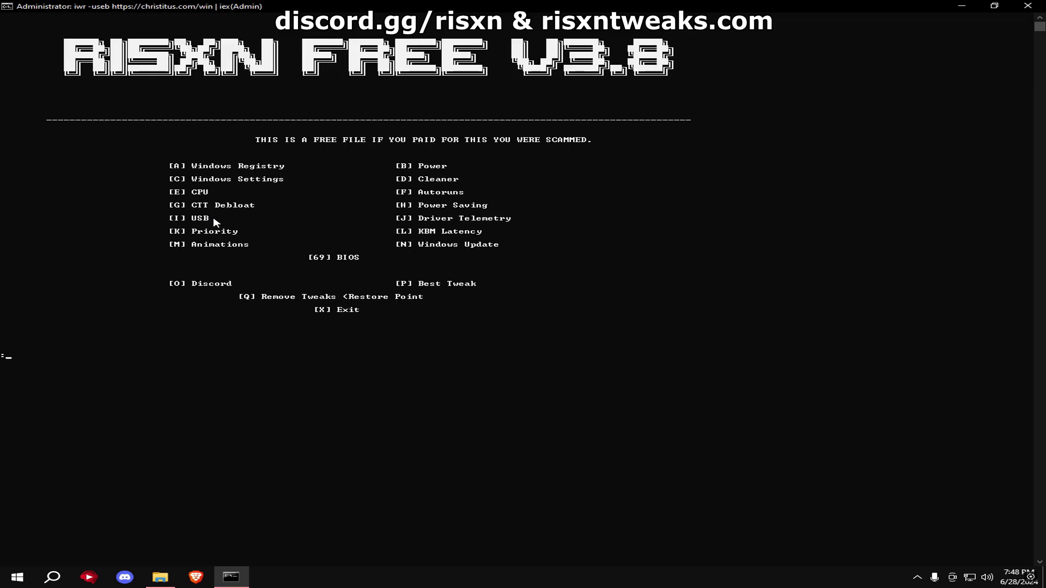
key(j)
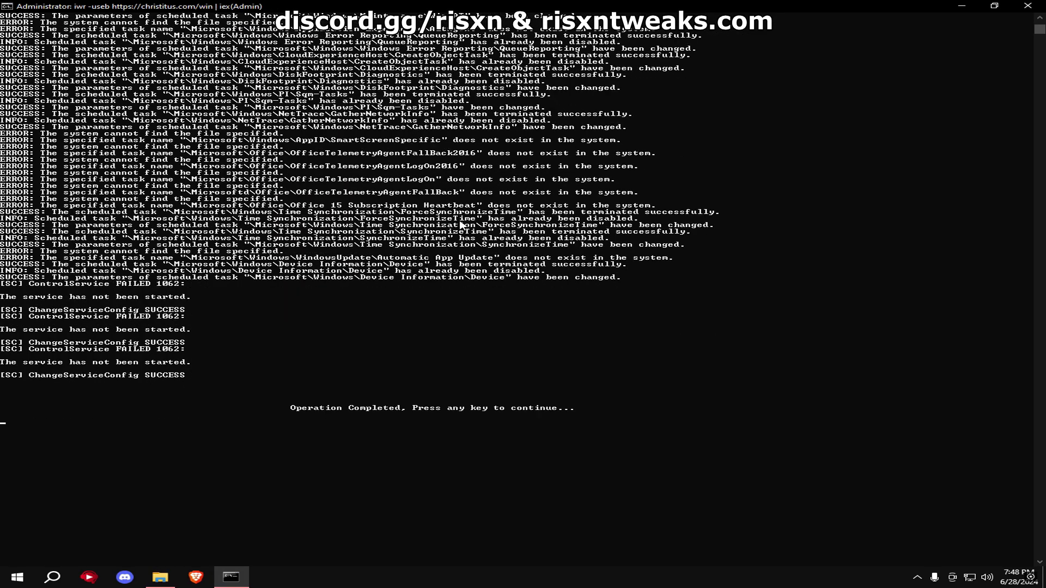
key(Return)
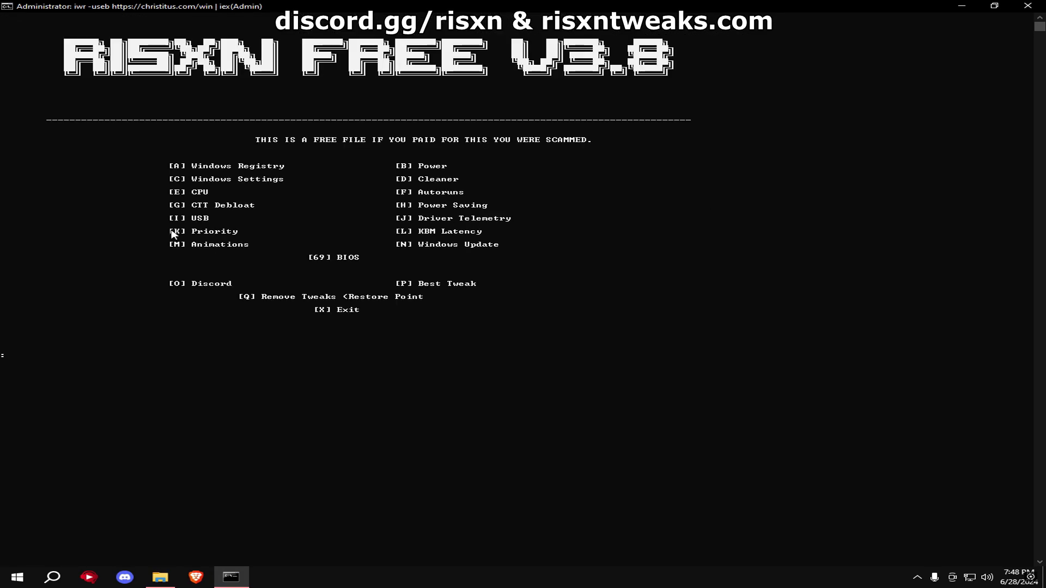
Step: Run the Priority tweaks, option K, followed by the KBM Latency tweaks, option L, from the tweaking panel
key(Return)
key(Return)
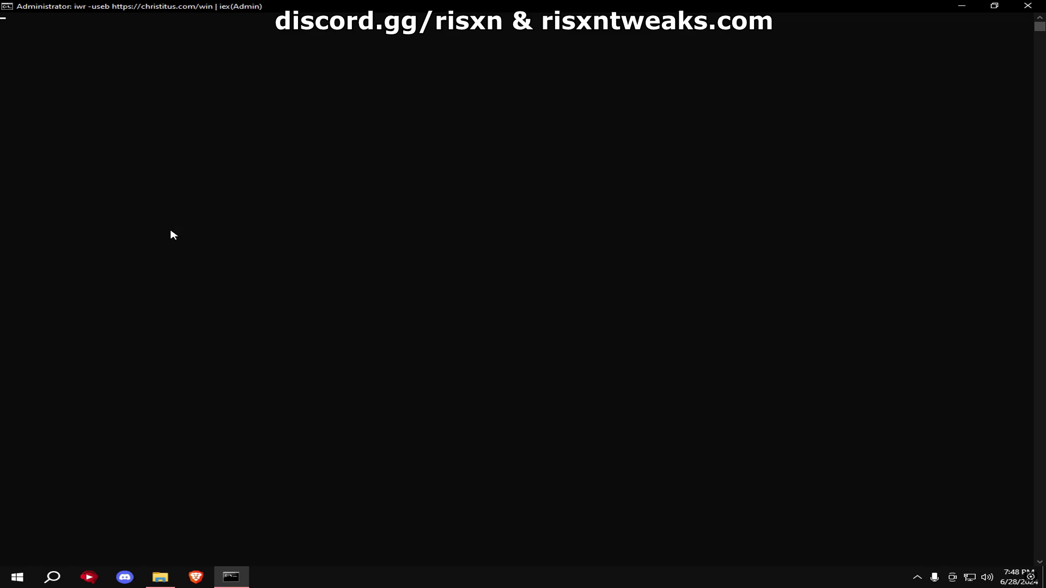
text(l)
key(Return)
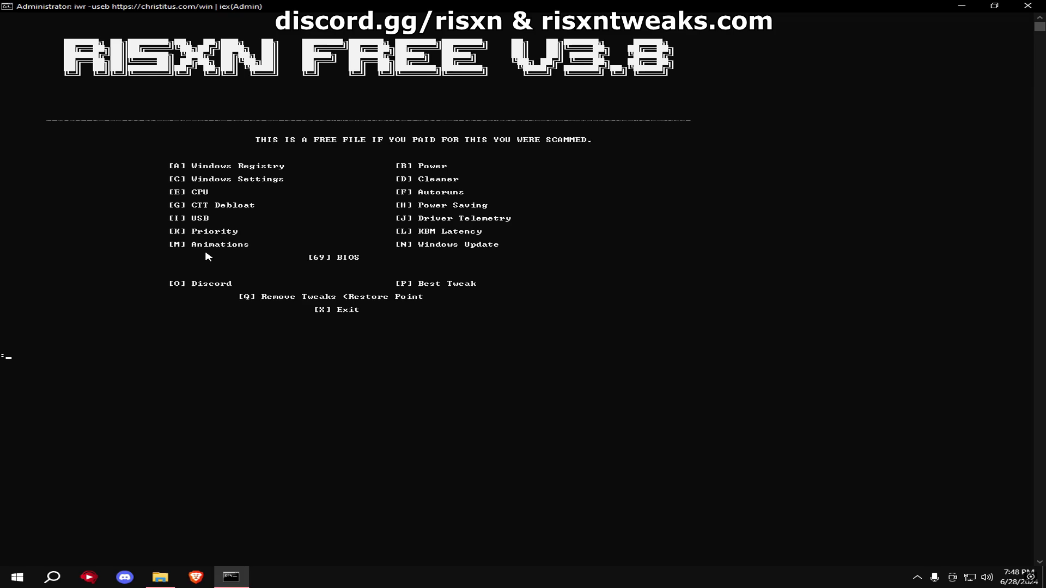
Step: Launch Animations, option M of the panel, and accept the custom visual effects in Performance Options
key(Return)
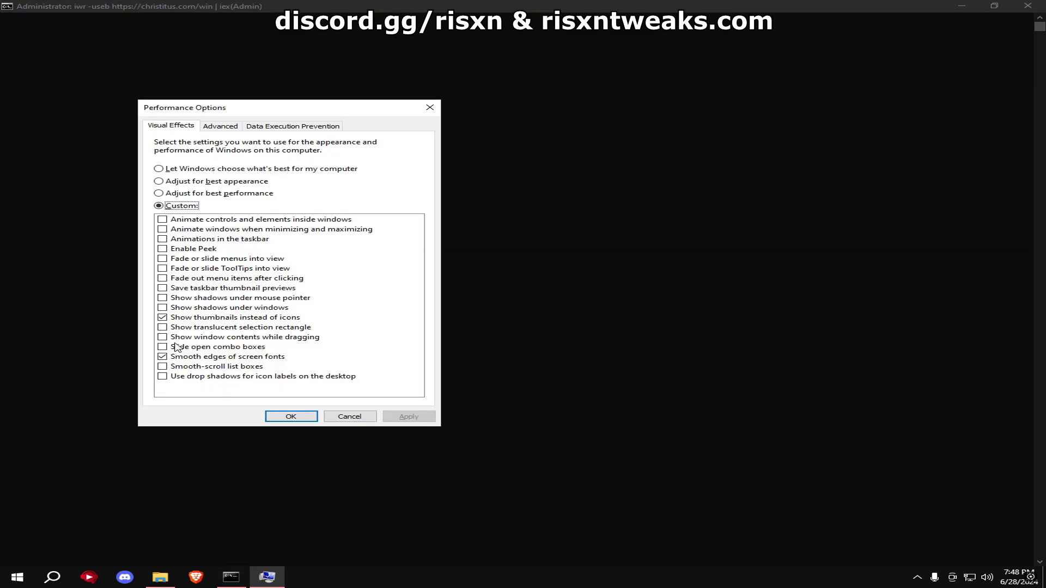
click(300, 420)
key(Return)
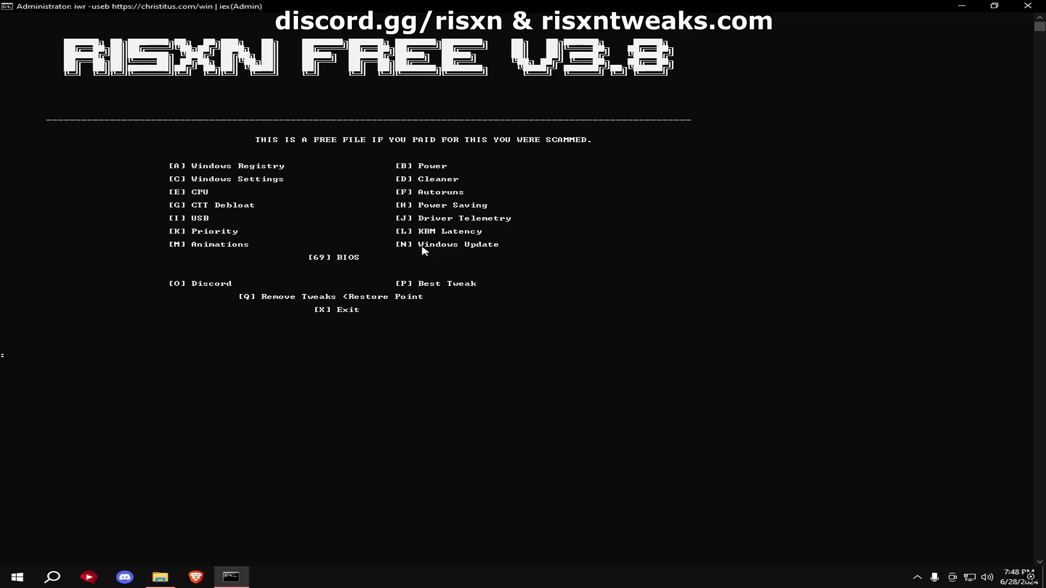
Step: Disable Windows updates with option N of the panel, and launch the BIOS option, 69
text(n)
key(Return)
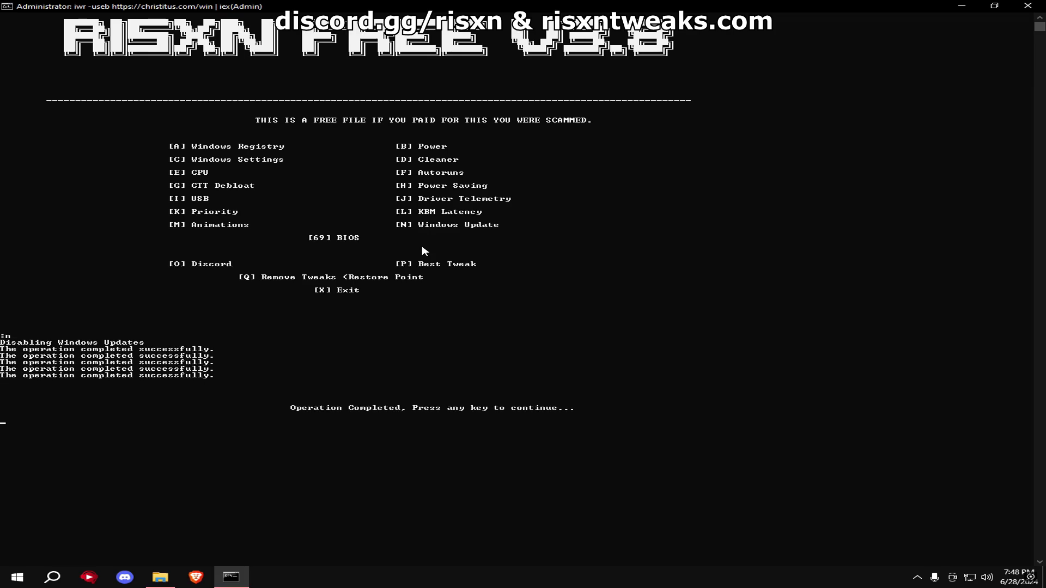
key(Return)
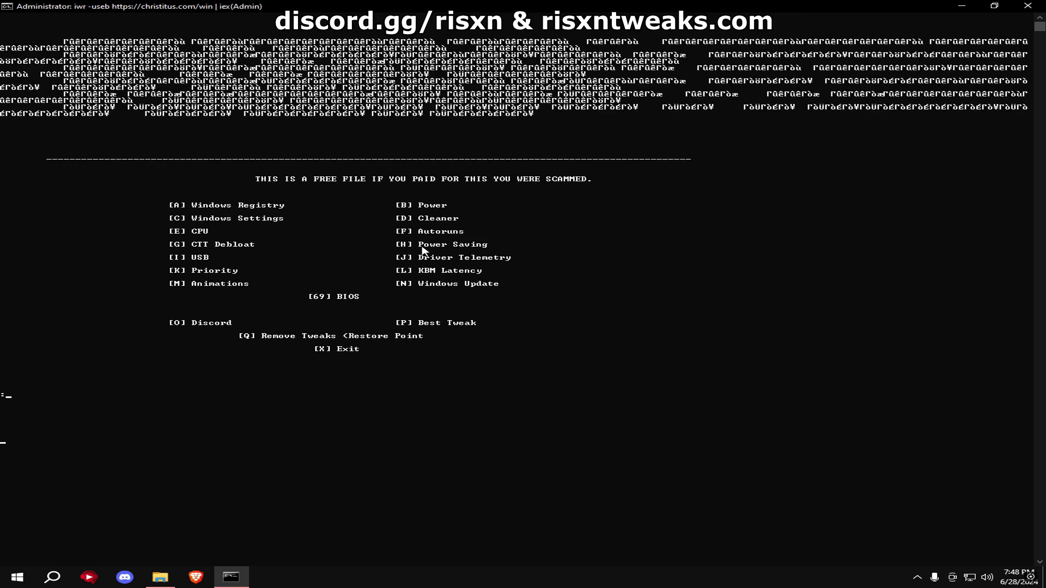
text(69)
key(Return)
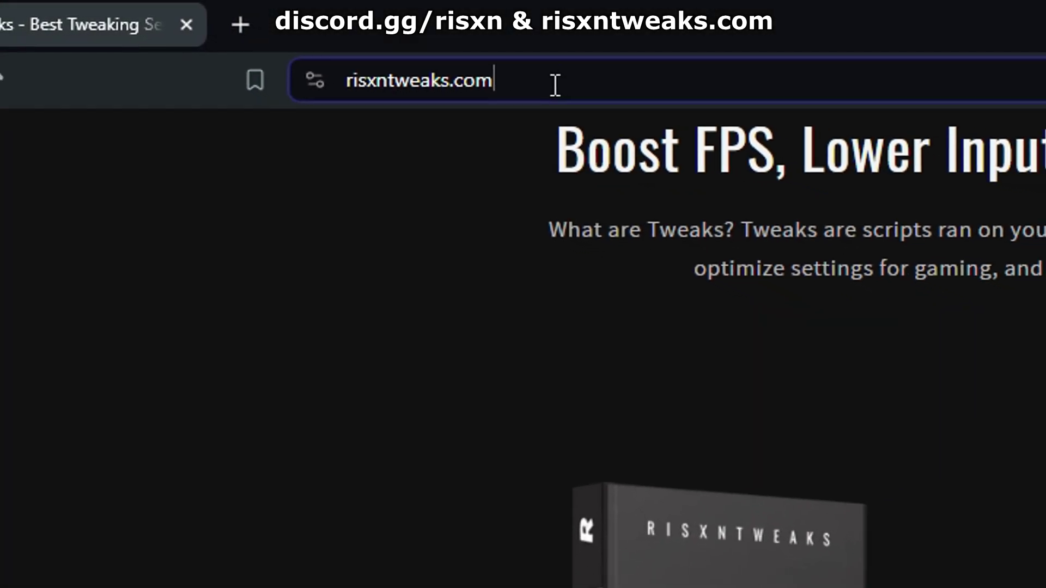
Step: Switch to the browser and look through the tweak packages and customer reviews on risxntweaks.com
click(554, 84)
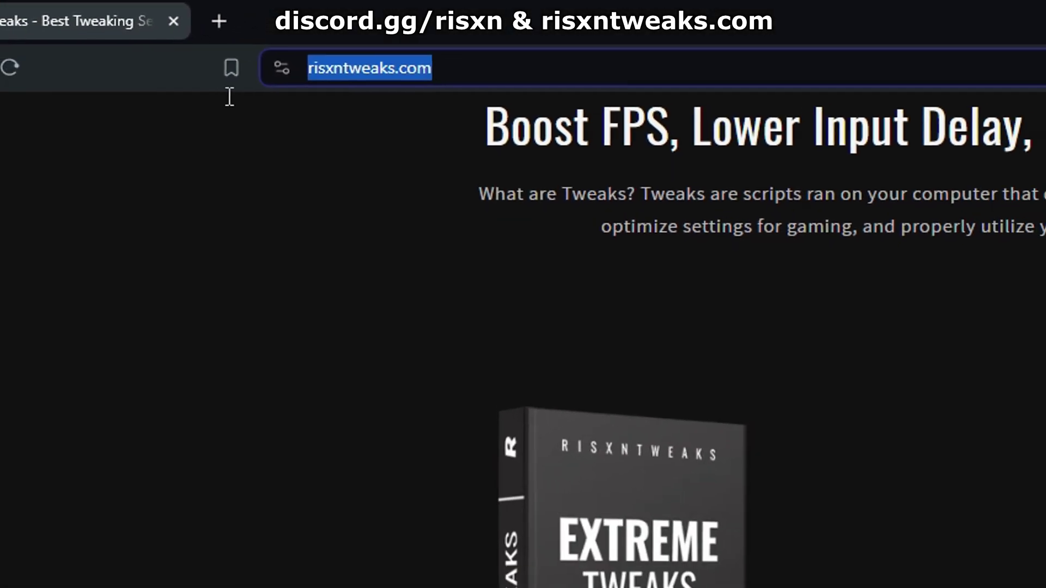
click(282, 198)
scroll(714, 444, down, 6)
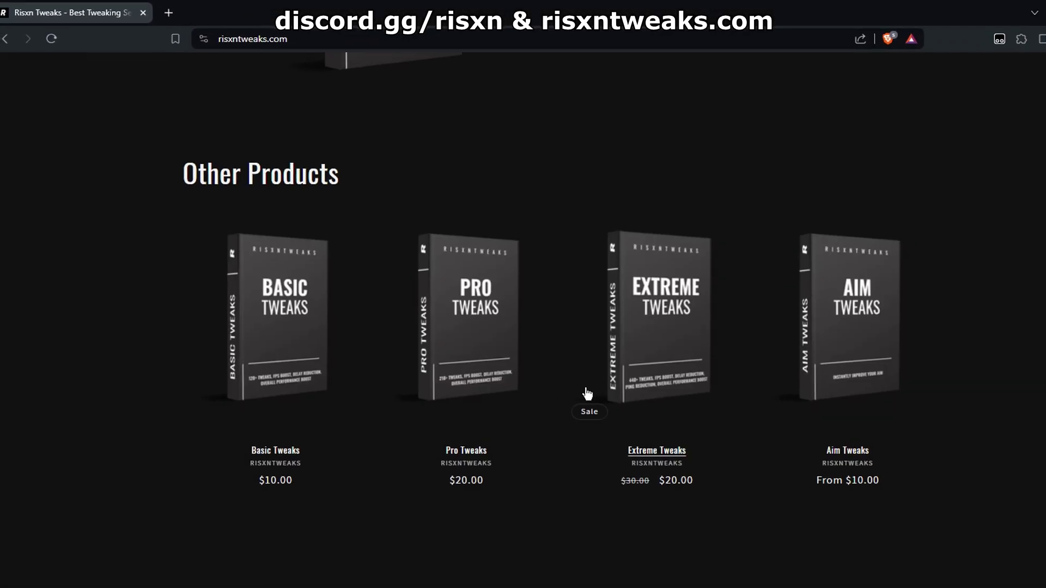
scroll(588, 394, down, 3)
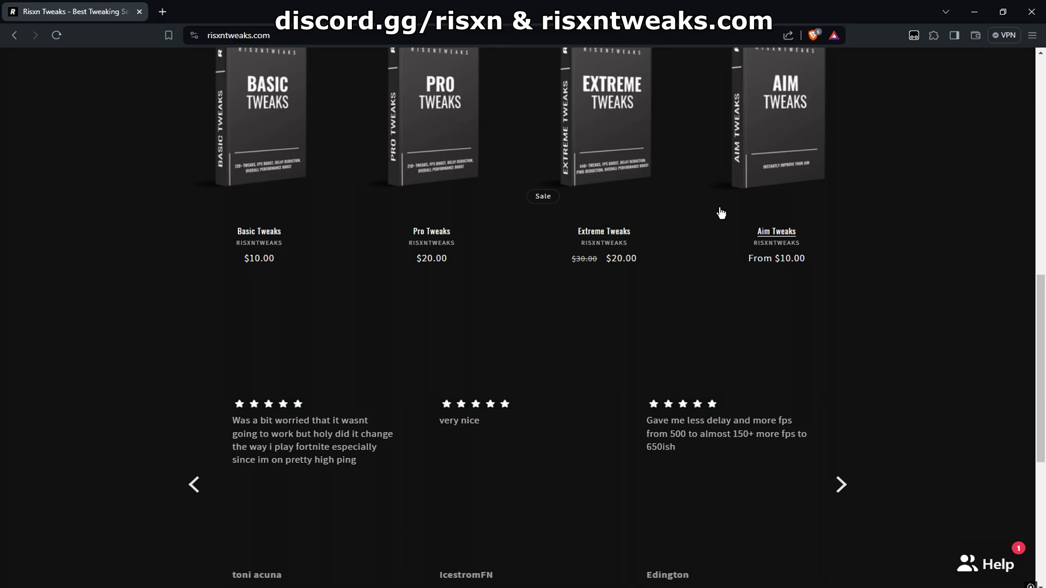